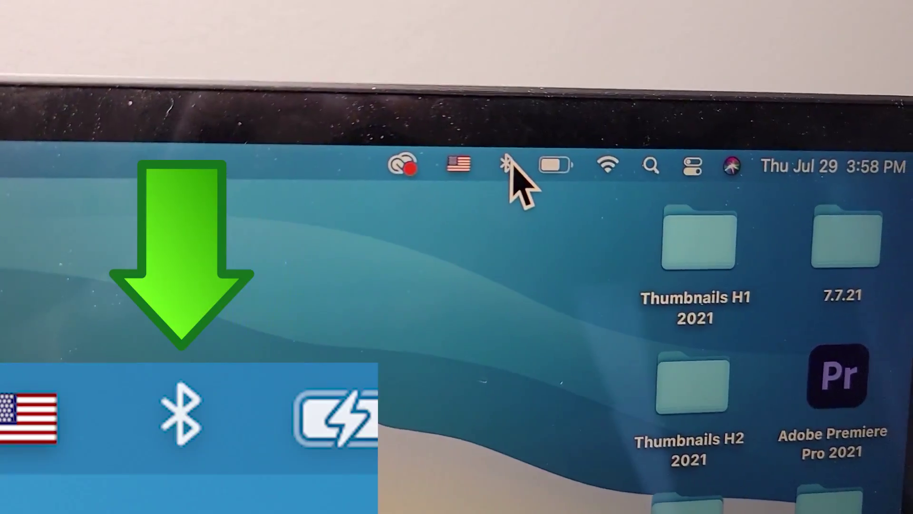
Show the menu-bar Bluetooth device list, then bring up the full Bluetooth preferences pane
left_click(509, 165)
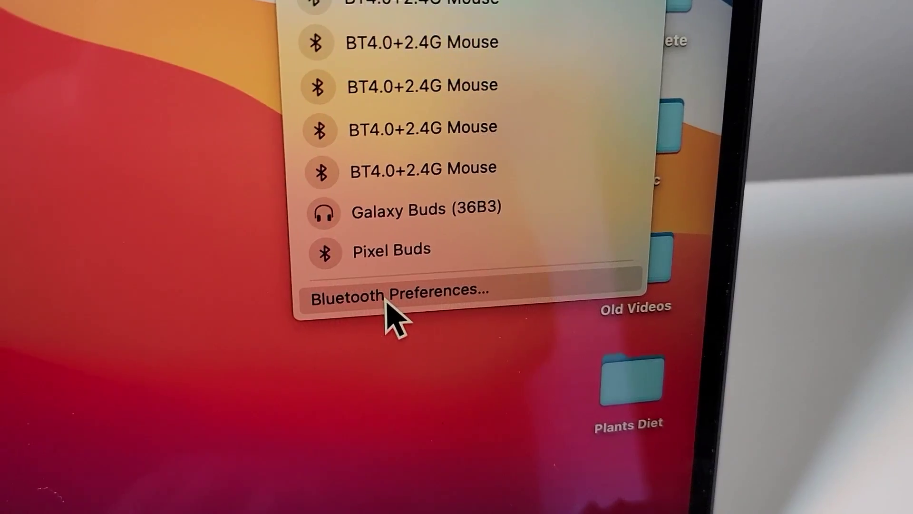
left_click(386, 300)
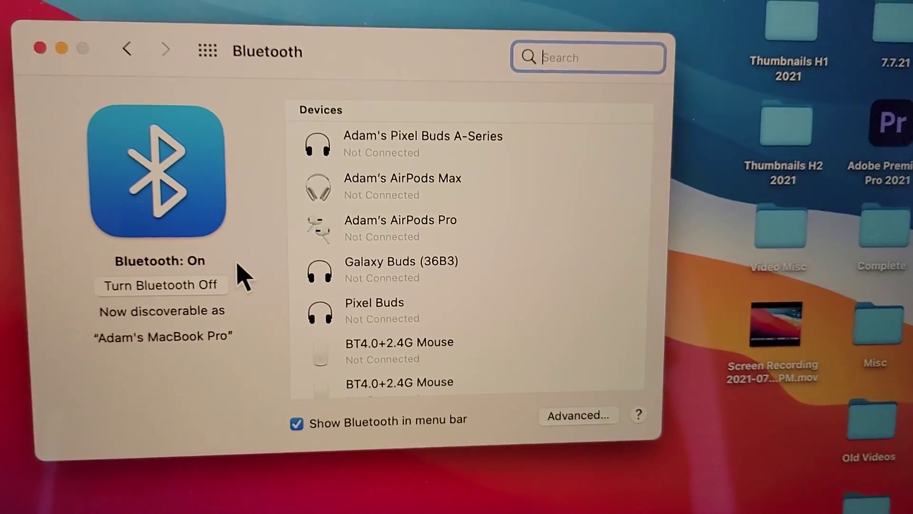
scroll(406, 264, "down", 4)
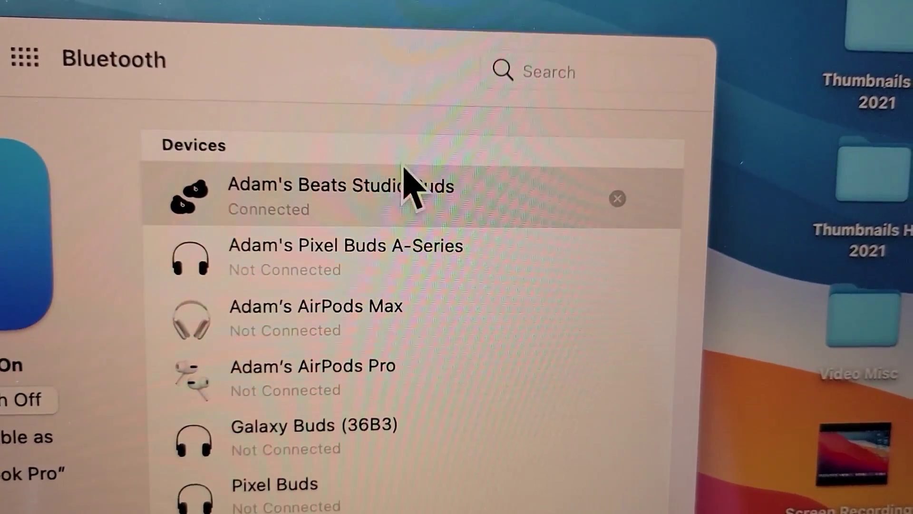
Select the newly connected Beats Studio Buds in the Devices list
left_click(404, 171)
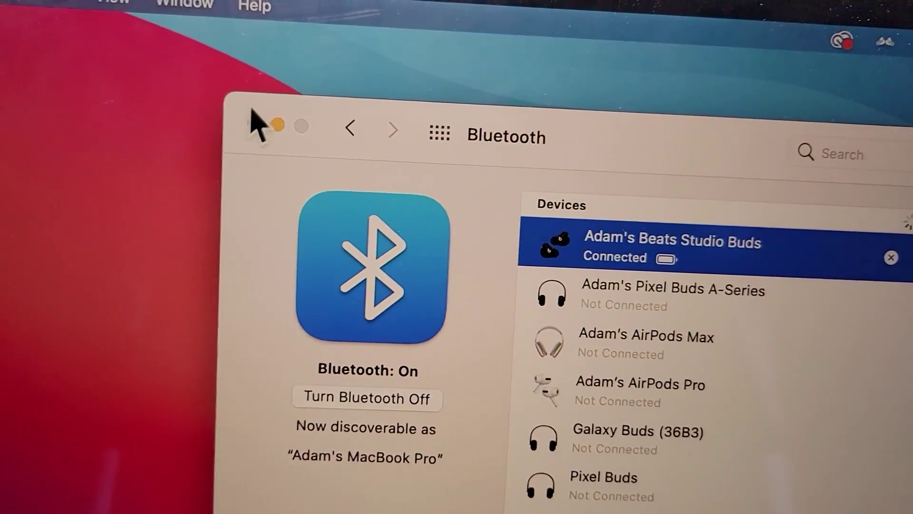
Close Bluetooth preferences and check the Beats Studio Buds' connection and battery in the menu bar
left_click(254, 124)
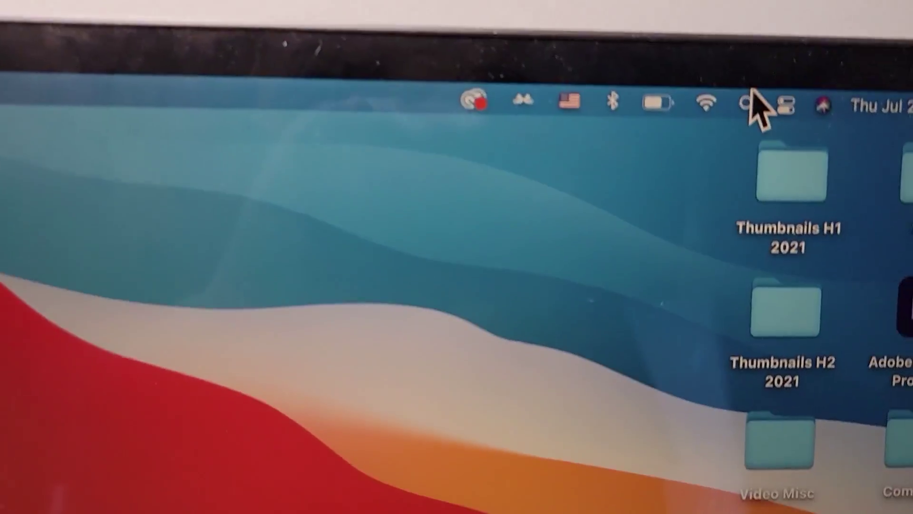
left_click(461, 64)
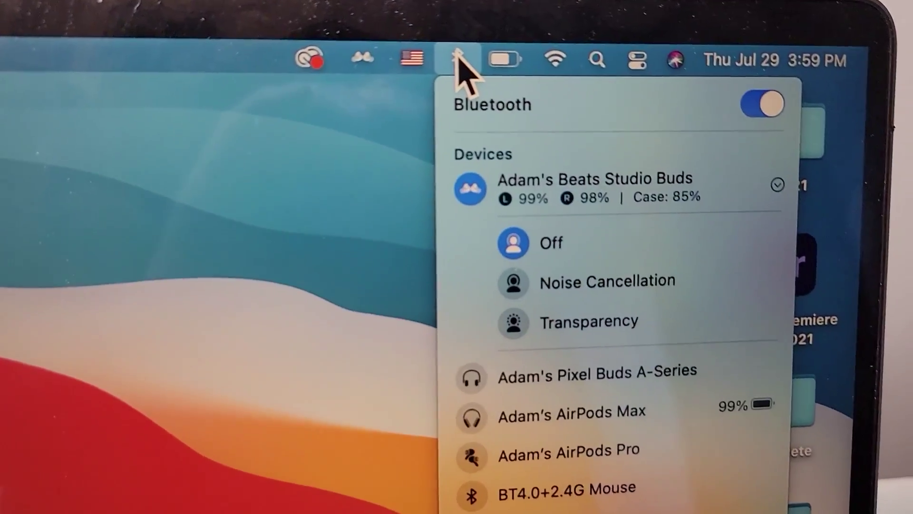